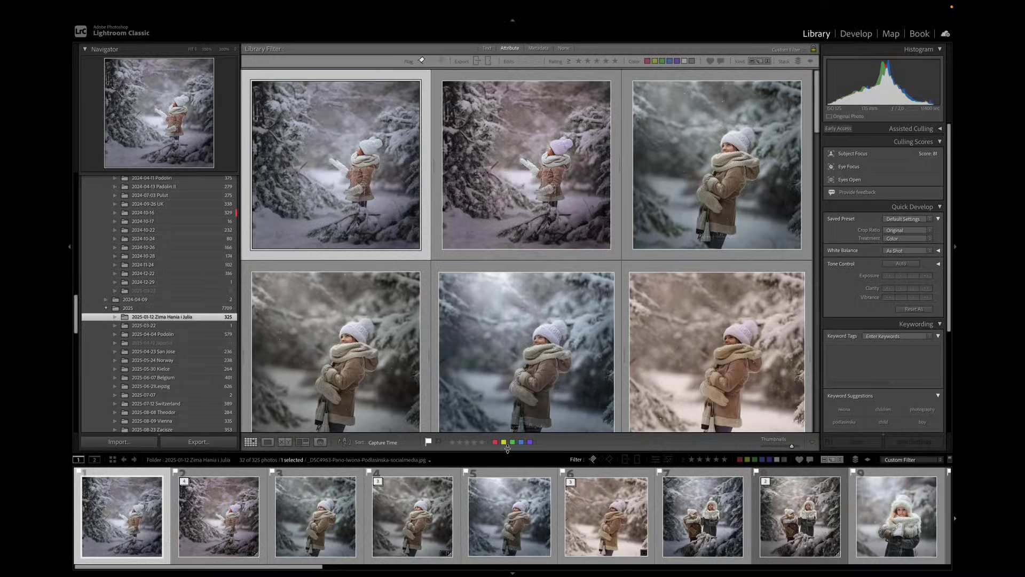
- Select four winter-shoot photos in the filmstrip, including the photo of the two girls
scroll(512, 515, down, 3)
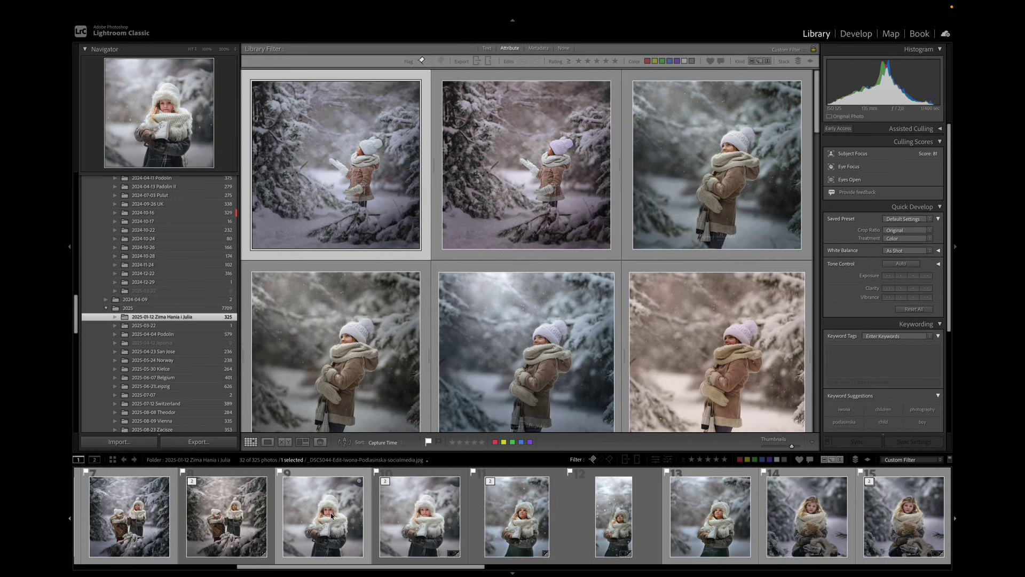
click(331, 517)
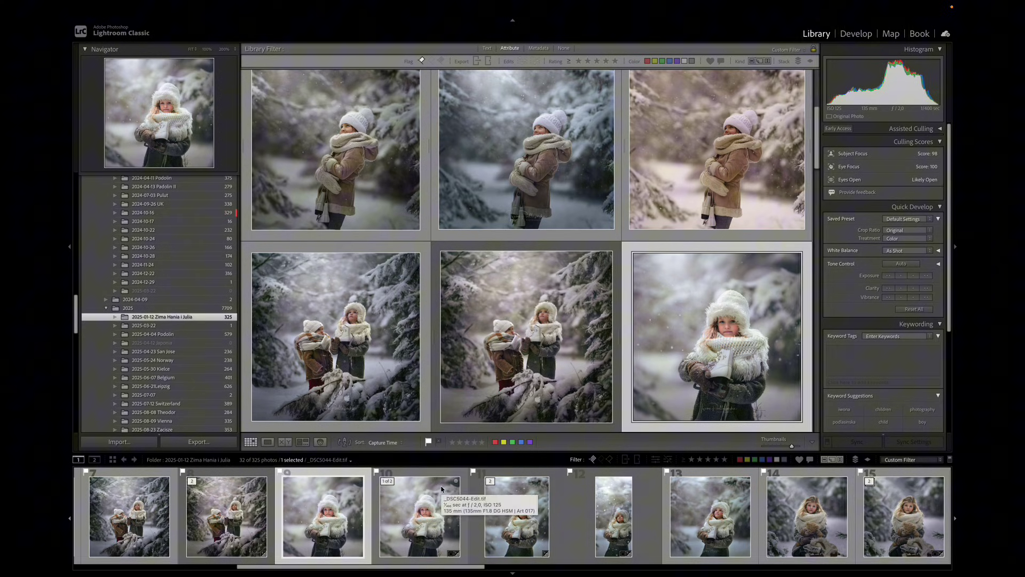
ctrl+click(142, 534)
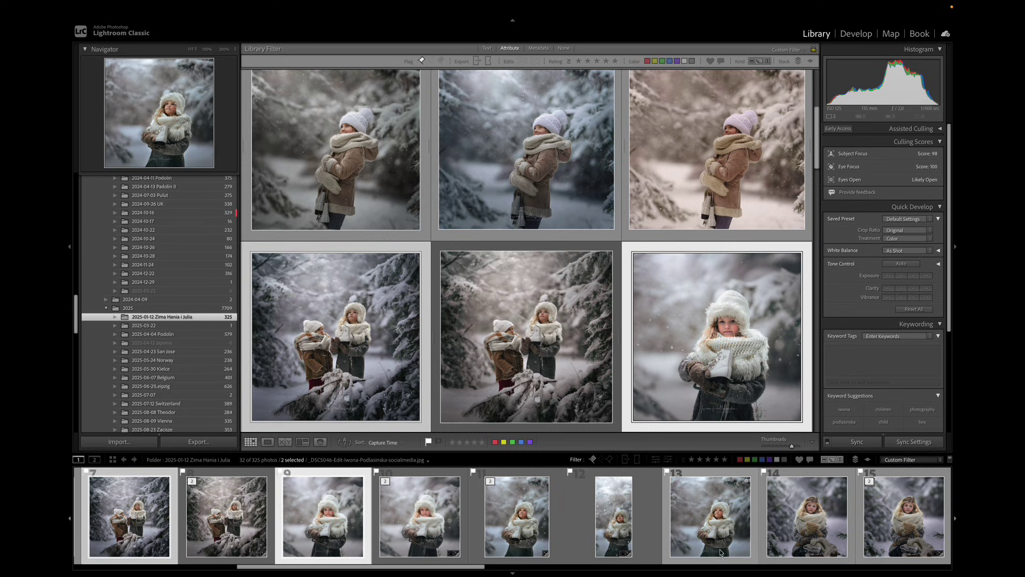
ctrl+click(784, 534)
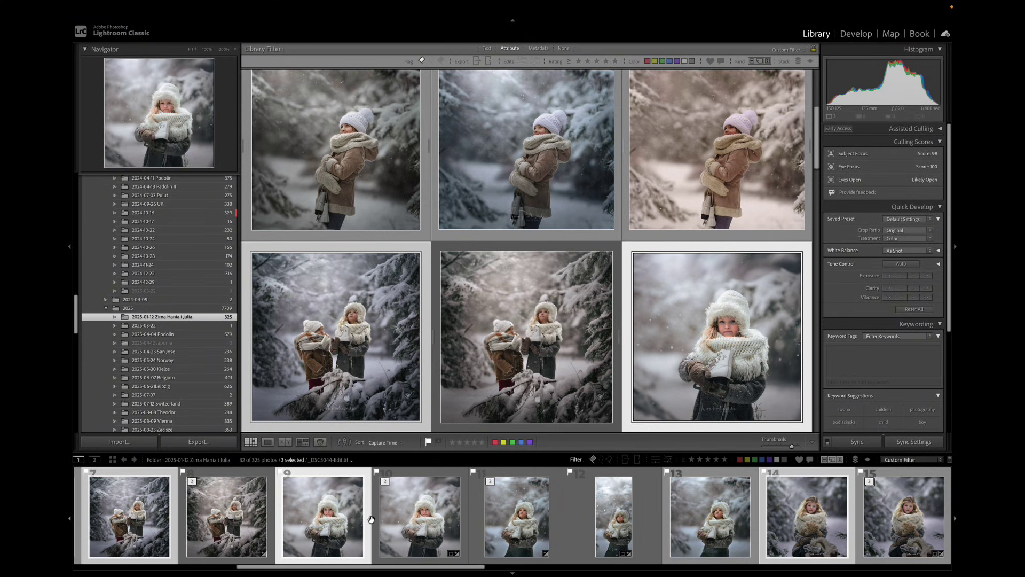
scroll(542, 502, down, 2)
scroll(542, 502, down, 5)
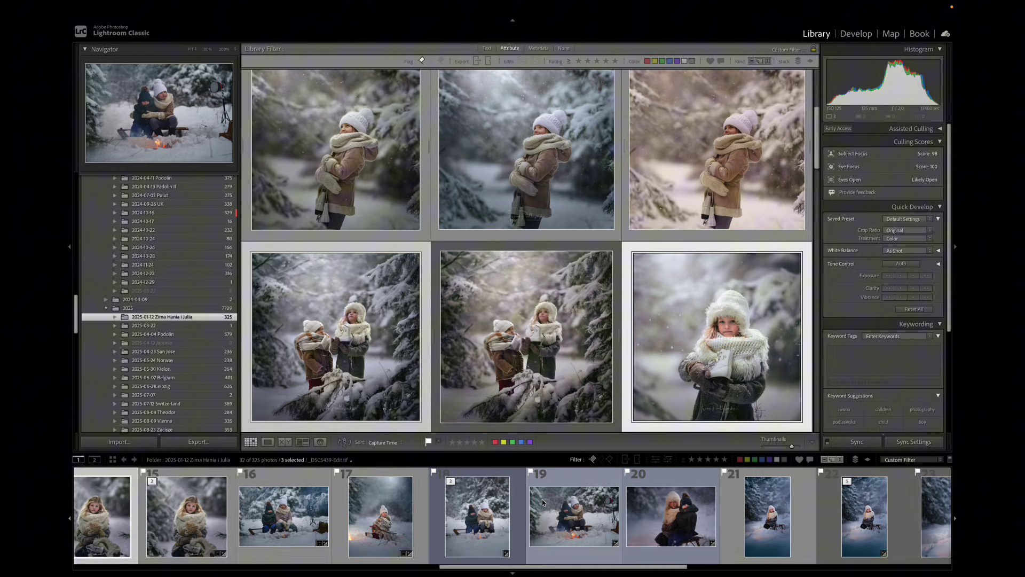
ctrl+click(372, 514)
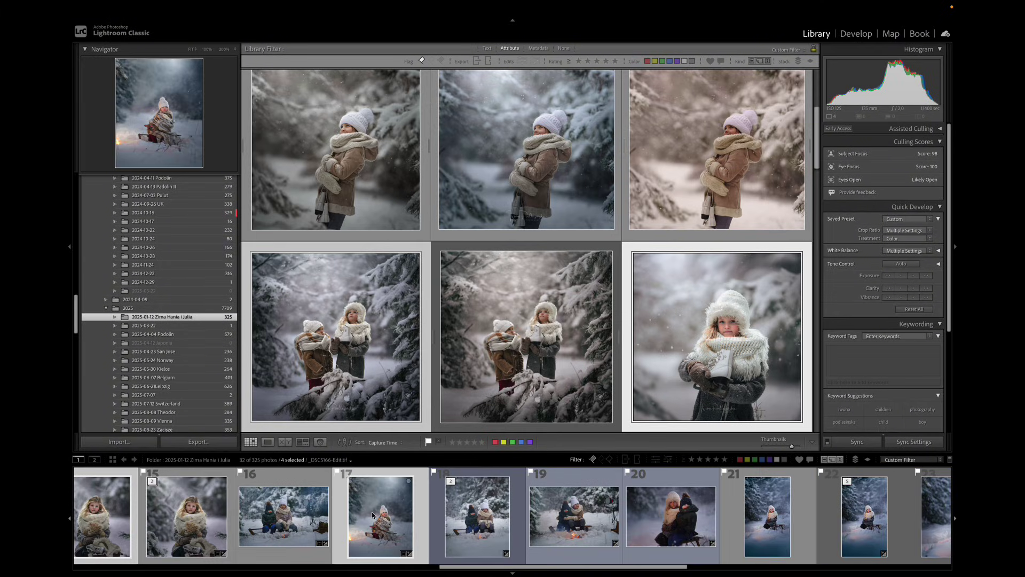
- Open File > Export for the 4 photos and expand User Presets to show print and Social Media
mouse_move(332, 3)
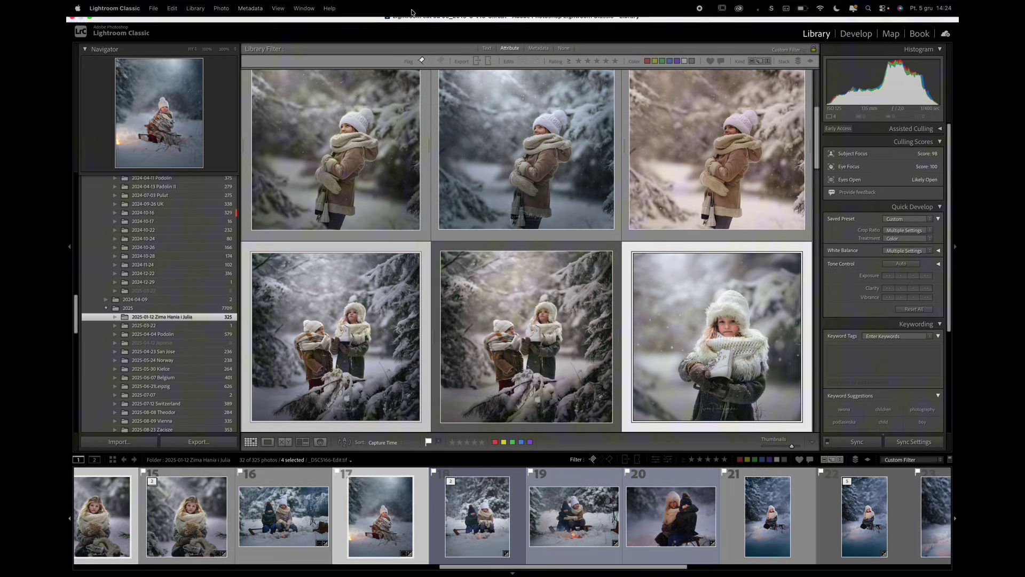
click(158, 8)
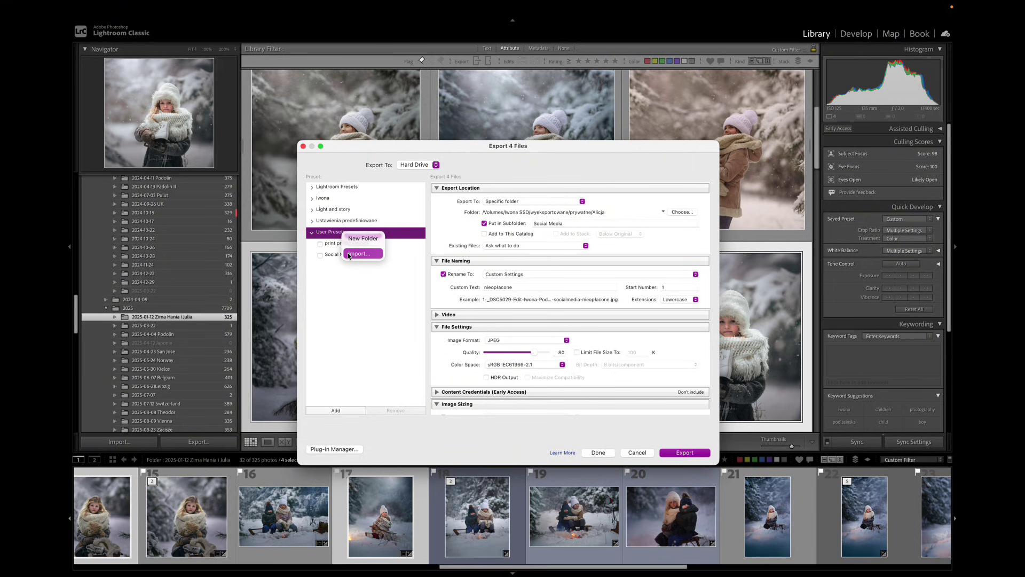
click(323, 273)
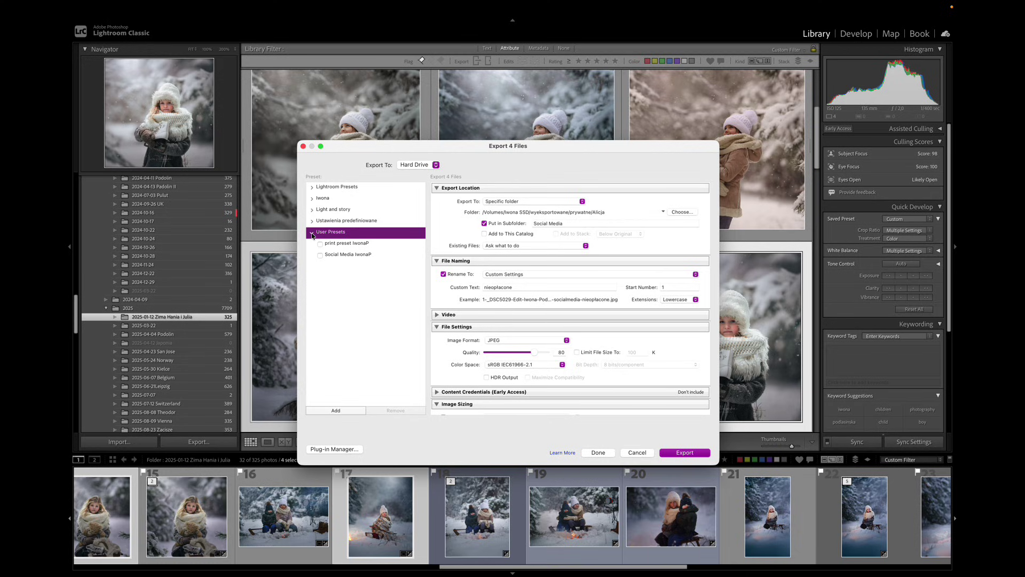
click(313, 234)
click(312, 234)
click(313, 234)
click(312, 234)
- Load the print preset: custom text 'print', JPEG quality 100, sRGB, 300 ppi, no resizing
click(352, 248)
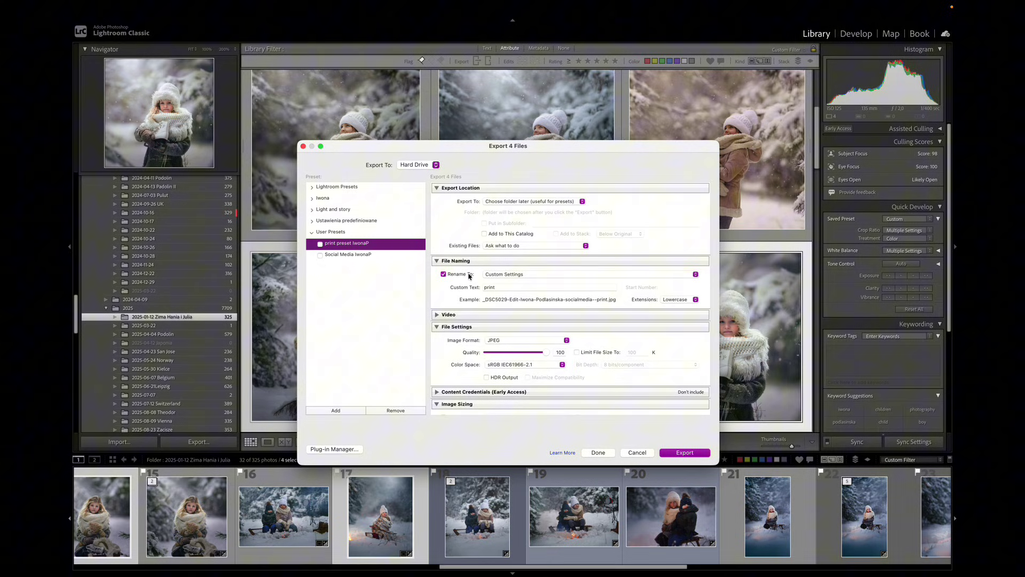
scroll(470, 276, down, 1)
scroll(490, 226, up, 1)
scroll(507, 268, down, 3)
- Add the photographer's name to the filename template before 'print' and update the print preset
click(505, 233)
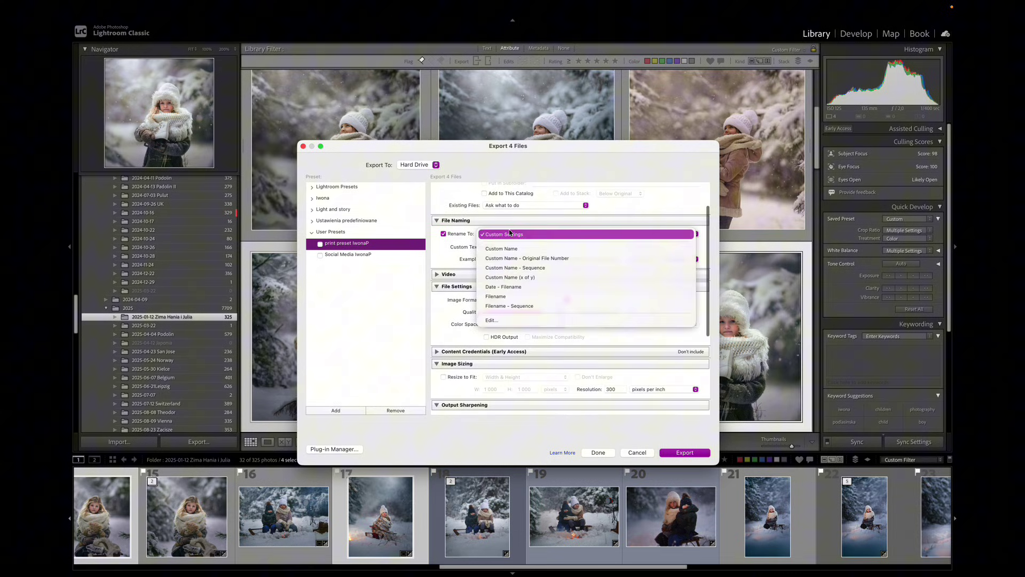
click(500, 321)
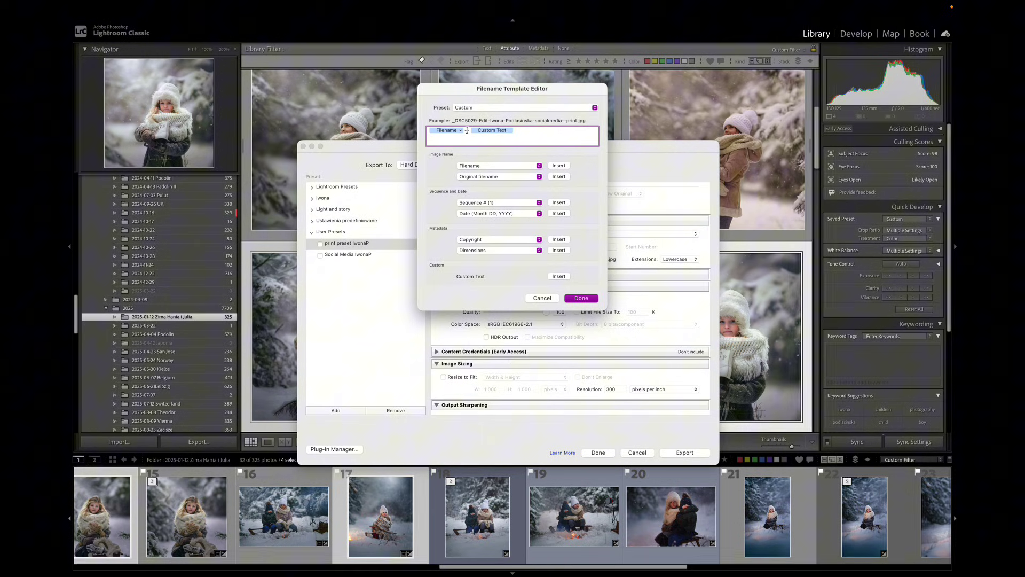
text(W)
text(IwonaPodlasinska-)
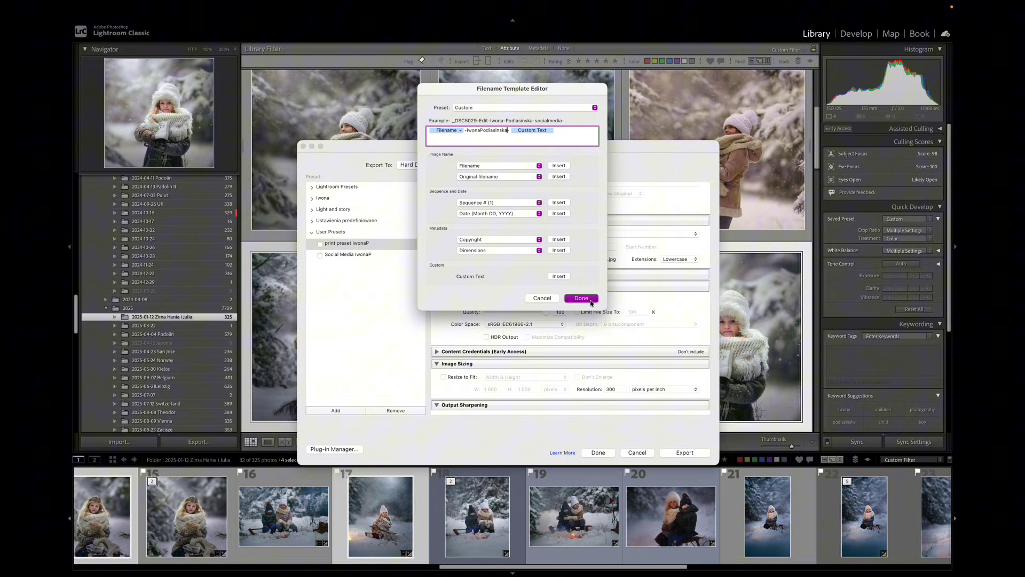
click(582, 298)
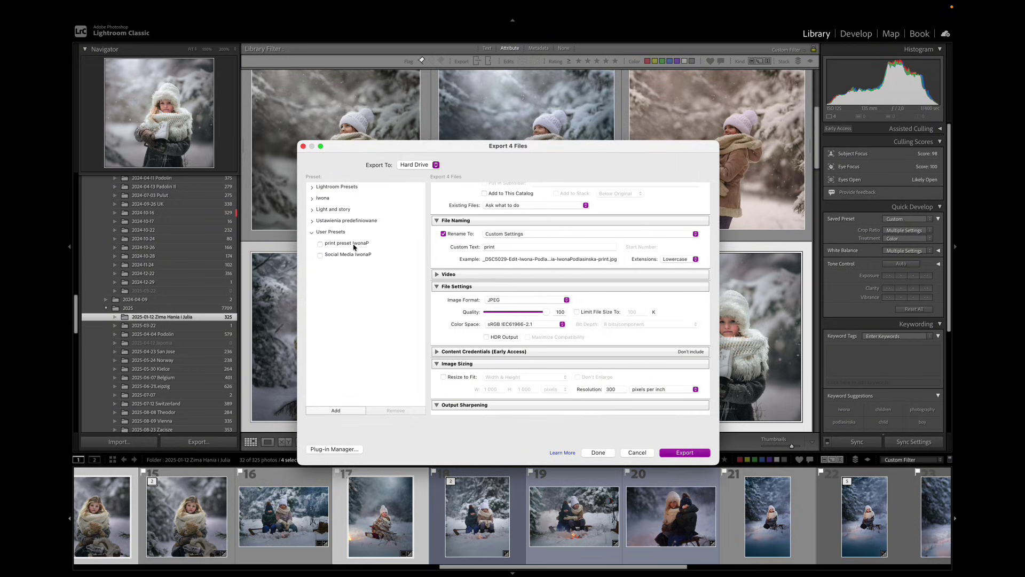
right_click(354, 246)
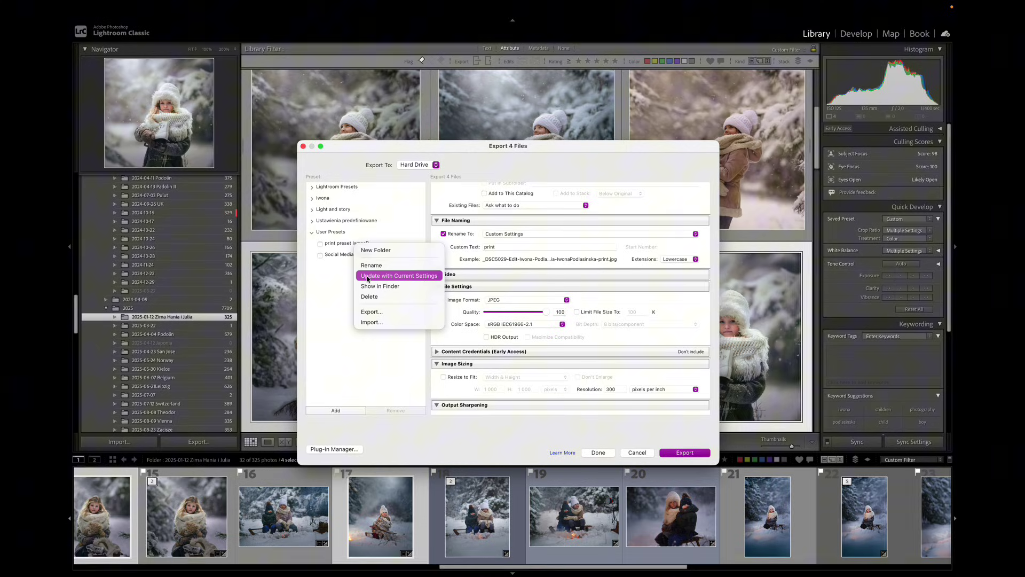
click(367, 277)
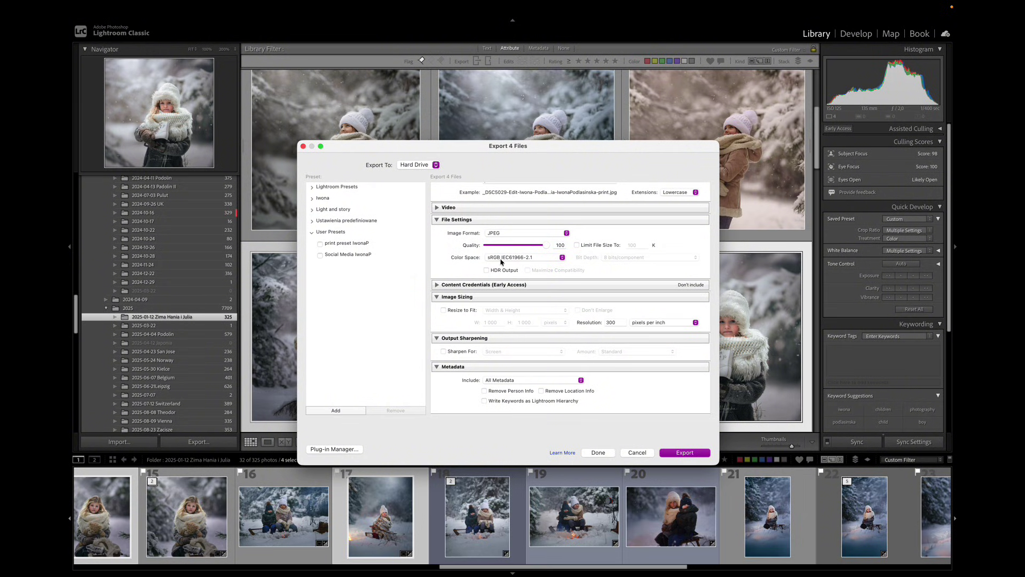
scroll(501, 261, down, 1)
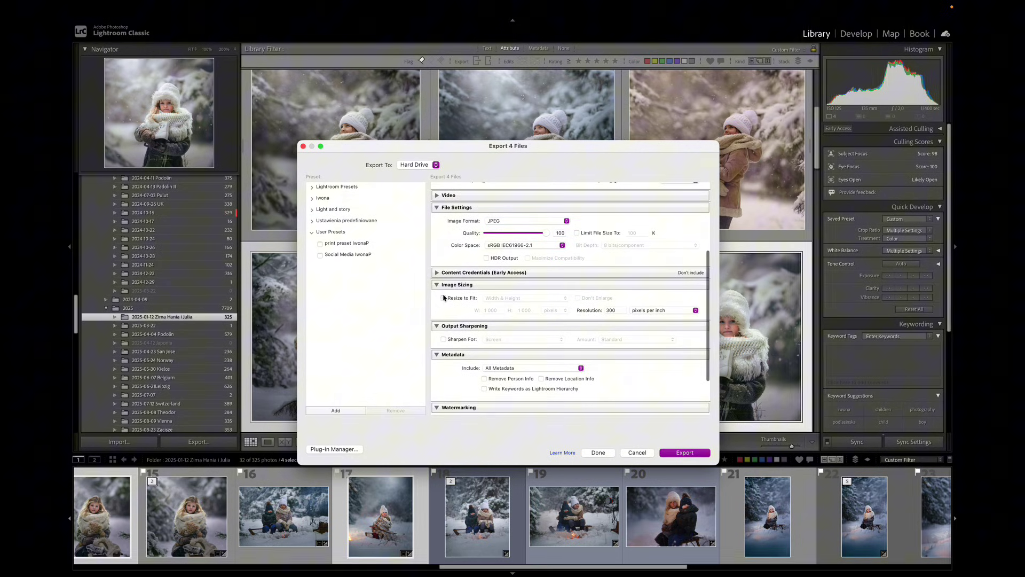
scroll(441, 293, down, 1)
scroll(444, 285, down, 3)
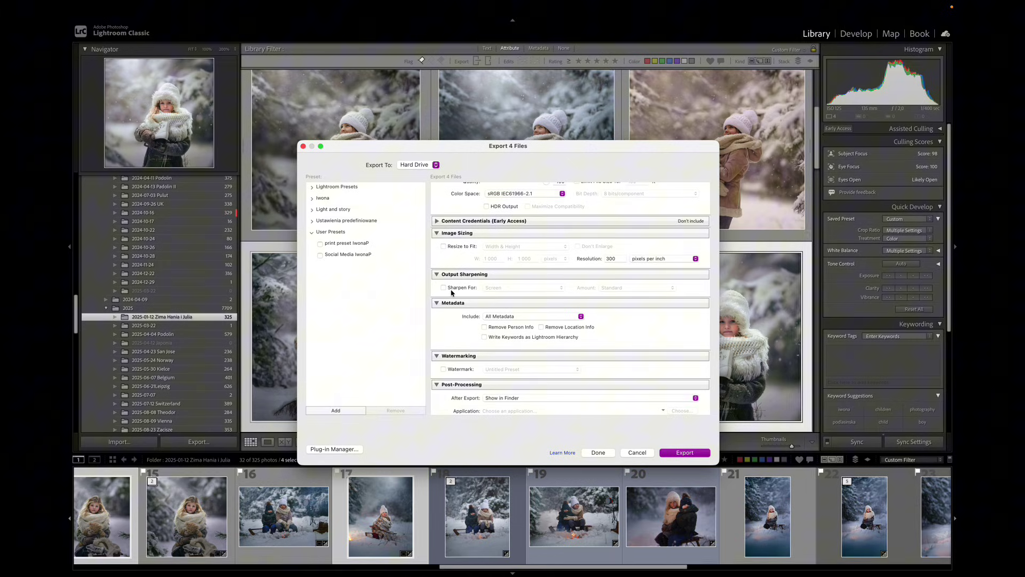
scroll(451, 292, down, 1)
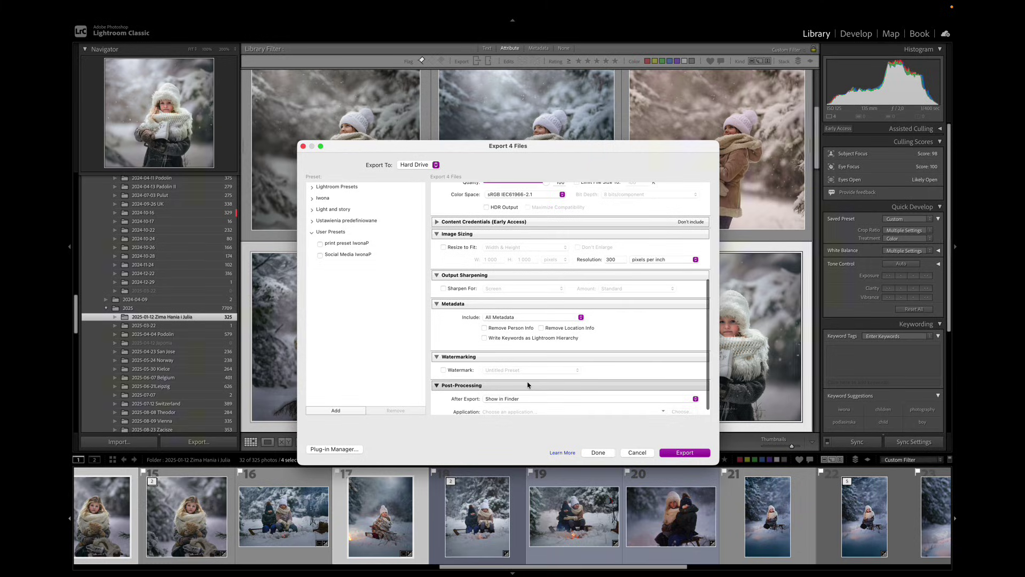
scroll(527, 384, up, 8)
scroll(529, 381, down, 8)
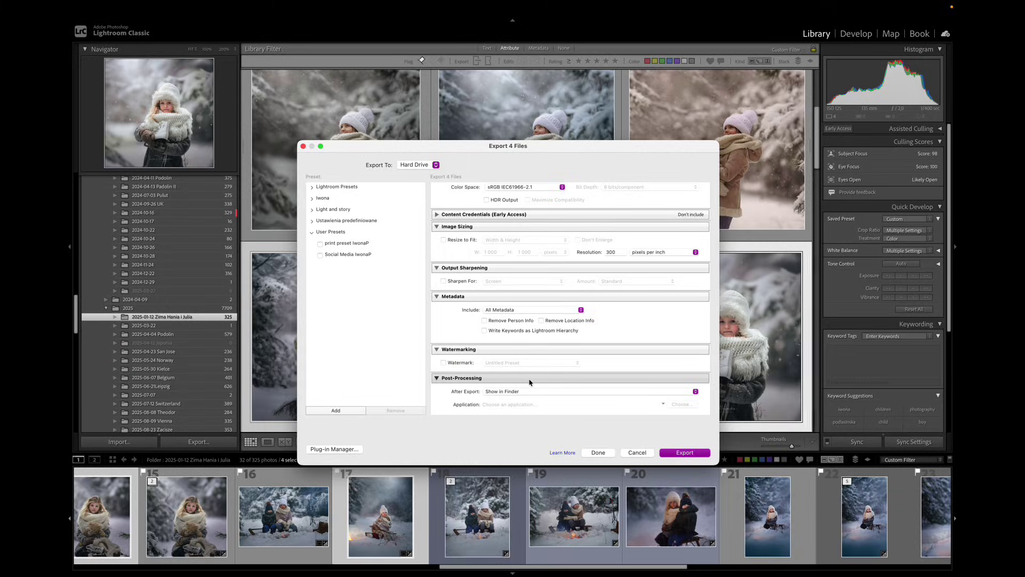
- Begin adding a new export preset, then cancel the New Preset dialog
click(336, 411)
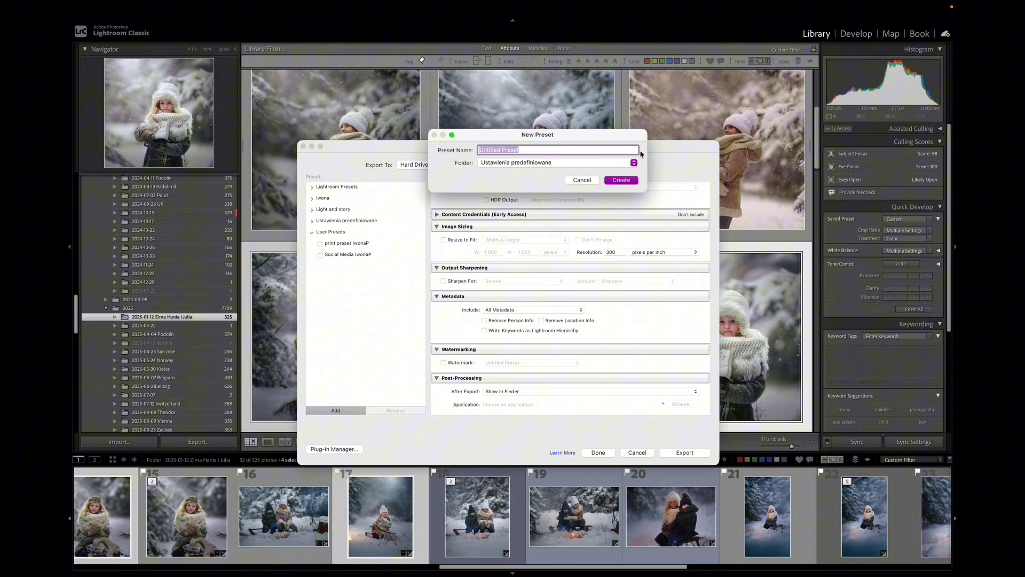
click(591, 181)
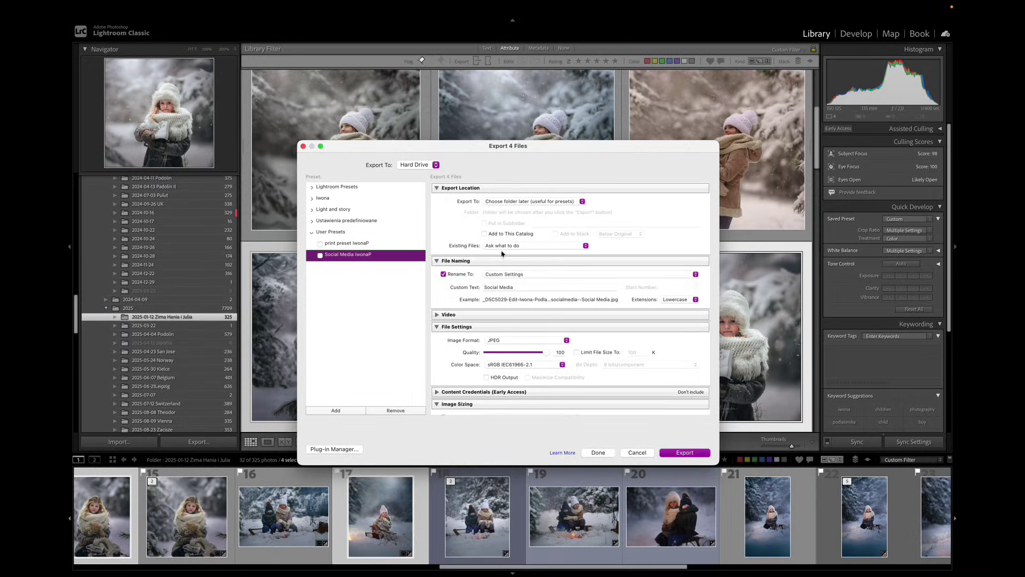
scroll(491, 287, down, 2)
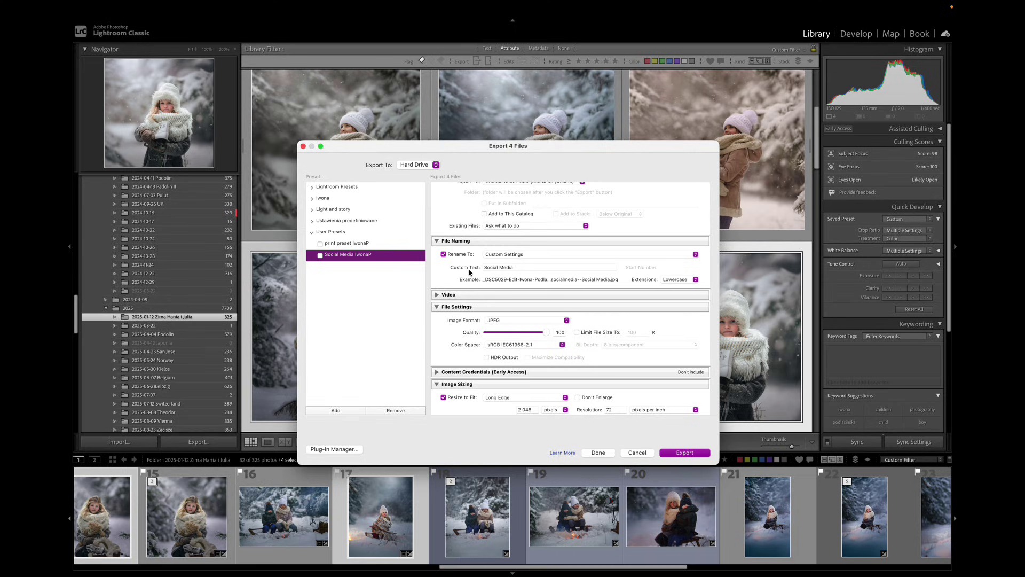
click(511, 256)
click(501, 340)
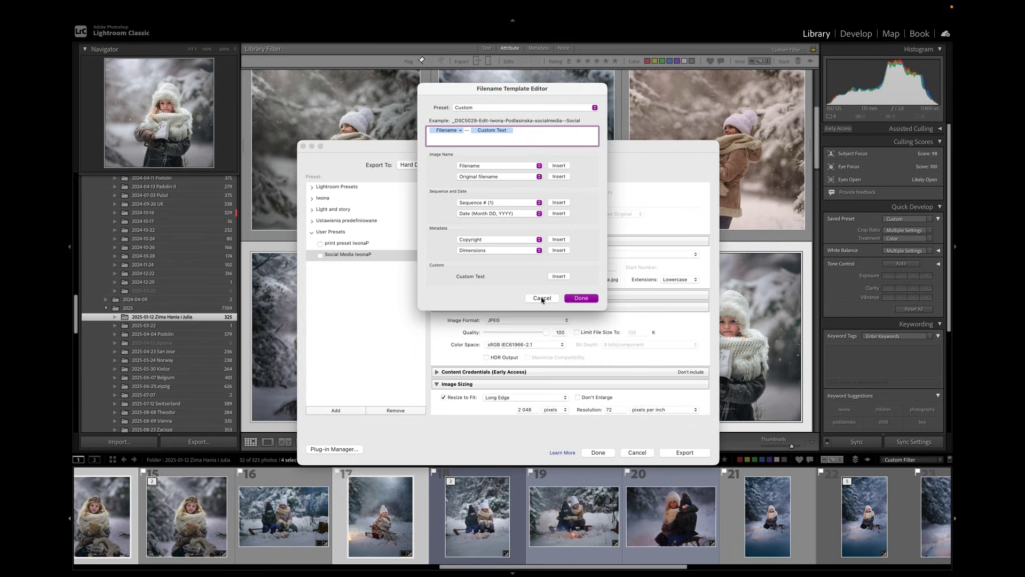
click(581, 298)
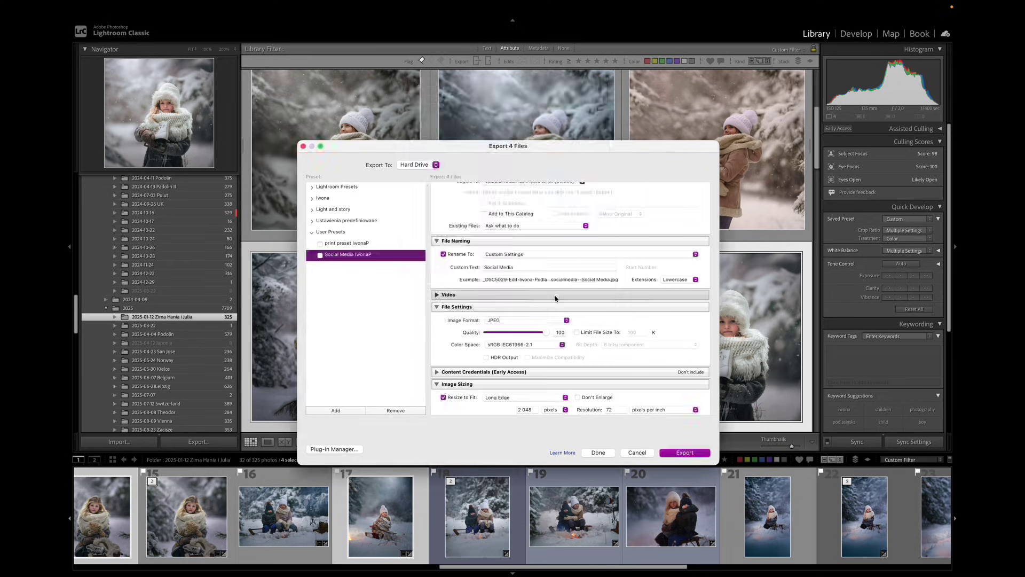
- Update the Social Media preset with current settings, keeping sRGB colour space
right_click(383, 260)
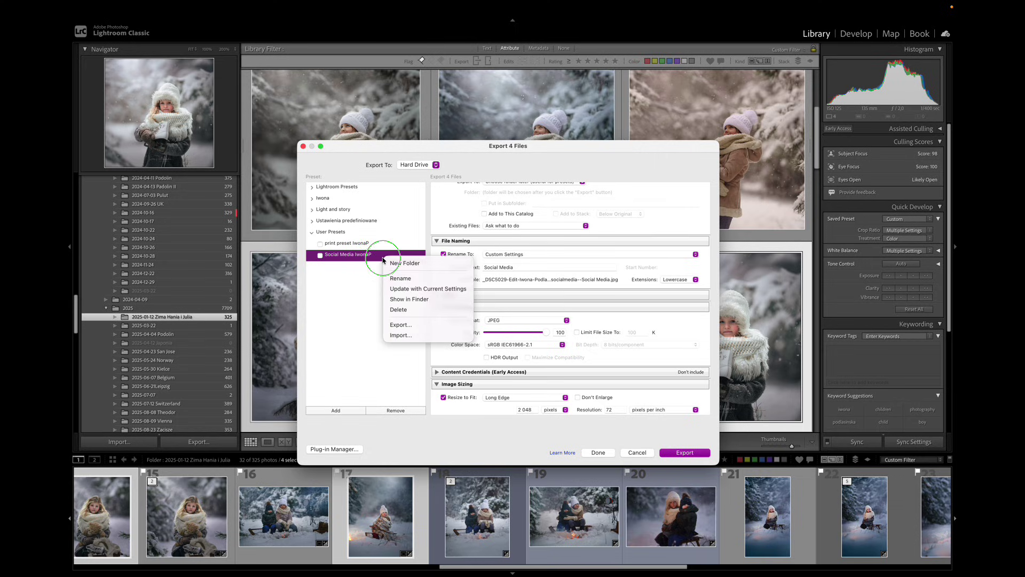
click(468, 292)
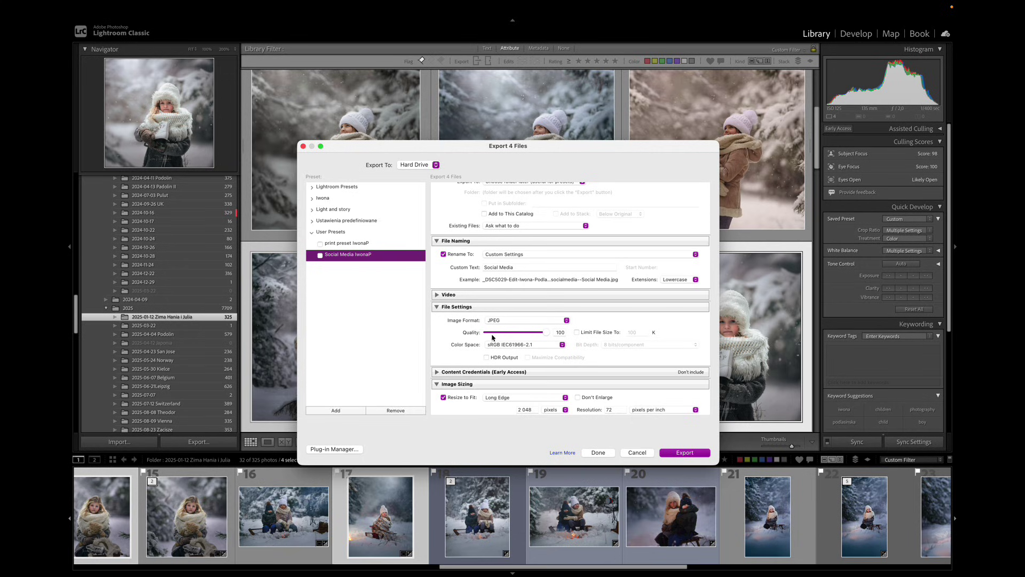
click(492, 348)
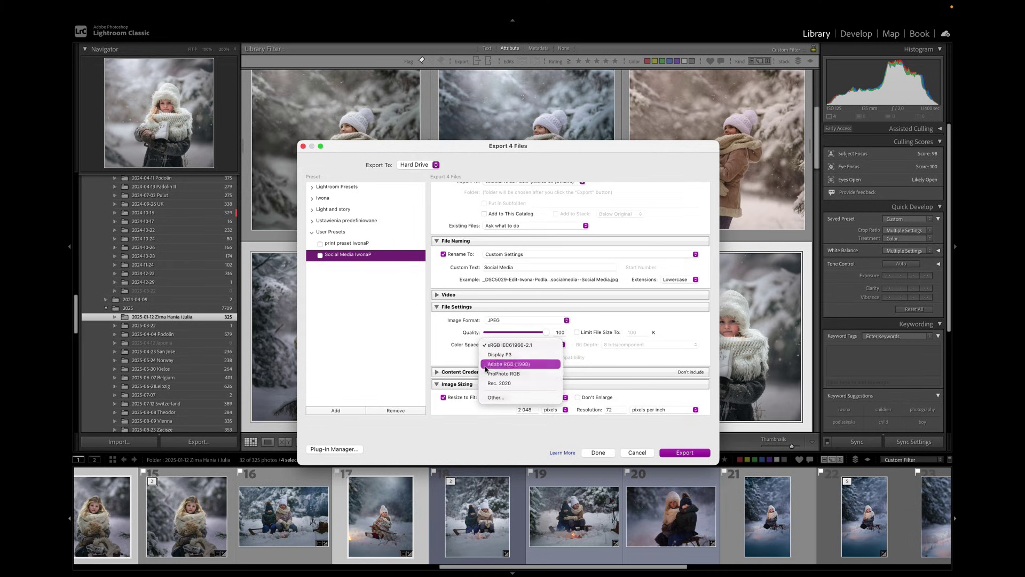
click(456, 362)
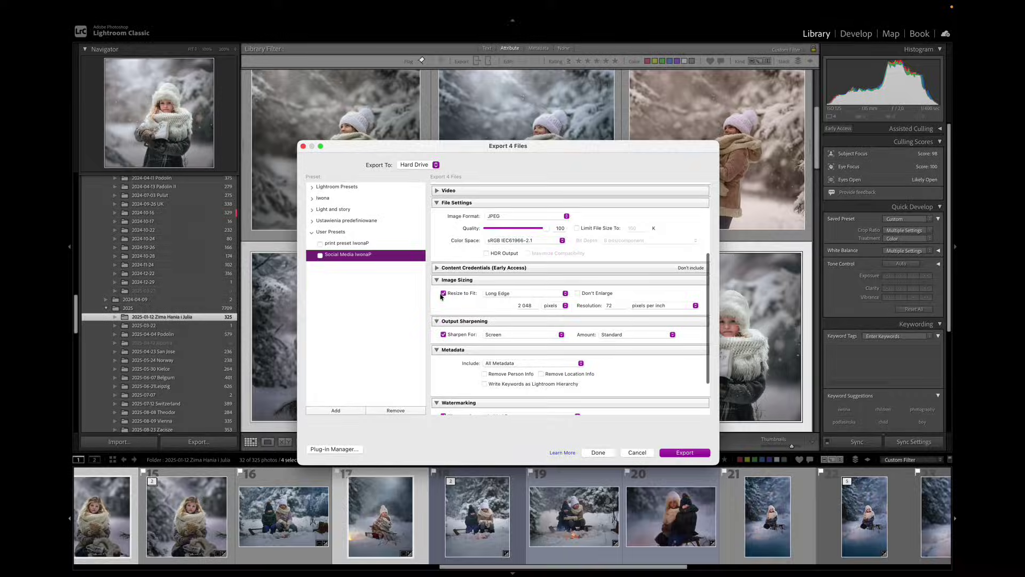
- Resize to fit the long edge at 2048 pixels with 72 ppi resolution
click(443, 294)
click(444, 293)
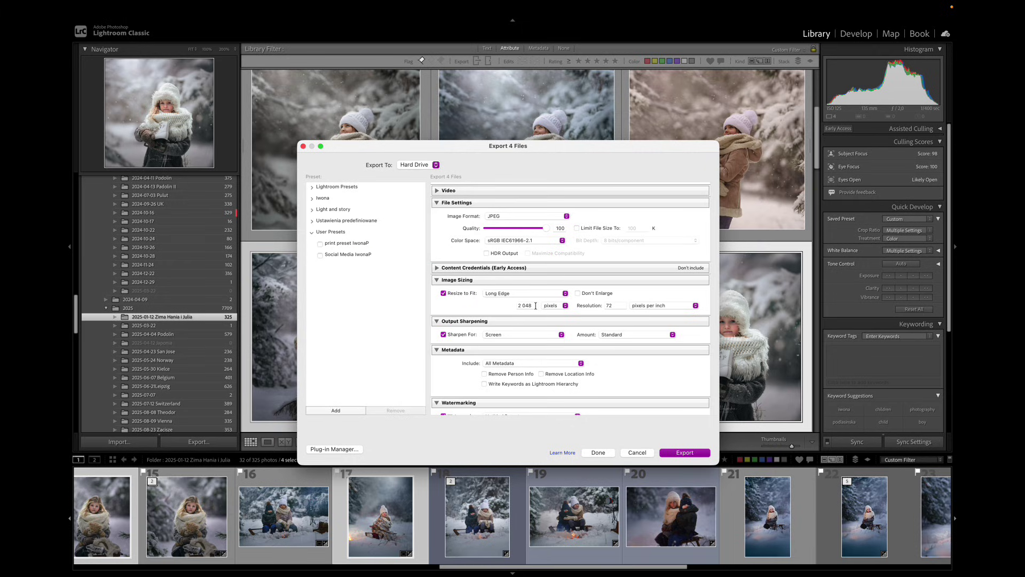
click(491, 296)
click(492, 296)
click(527, 306)
click(608, 306)
key(Tab)
scroll(532, 281, down, 3)
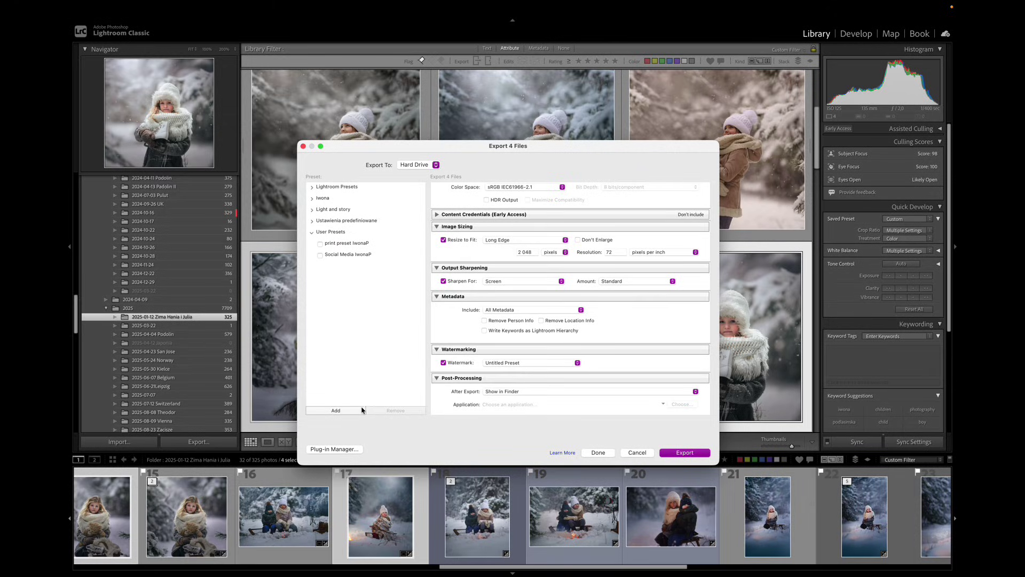
- Cancel the New Preset dialog and set up a batch export of the print and Social Media presets
click(332, 411)
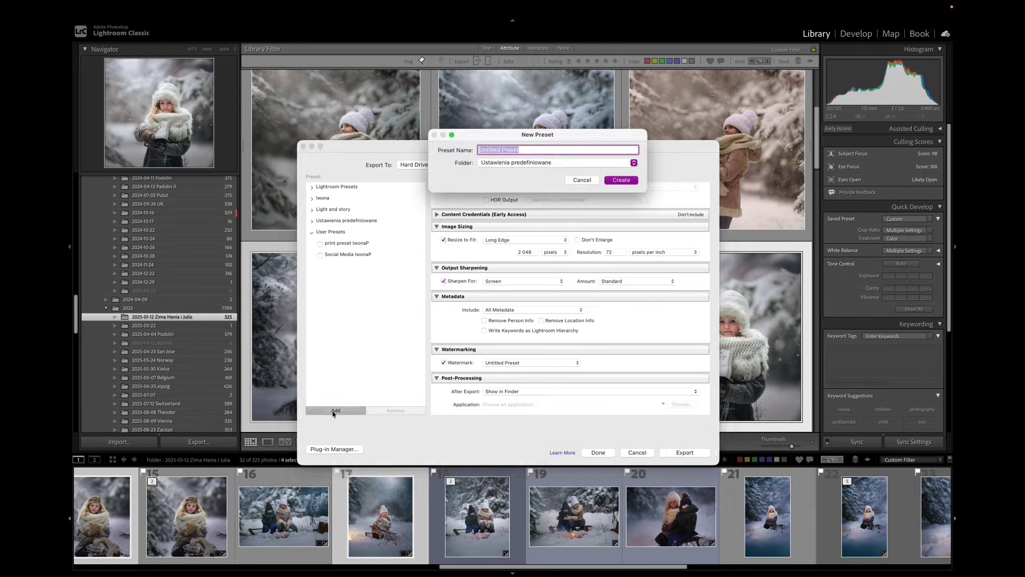
click(592, 184)
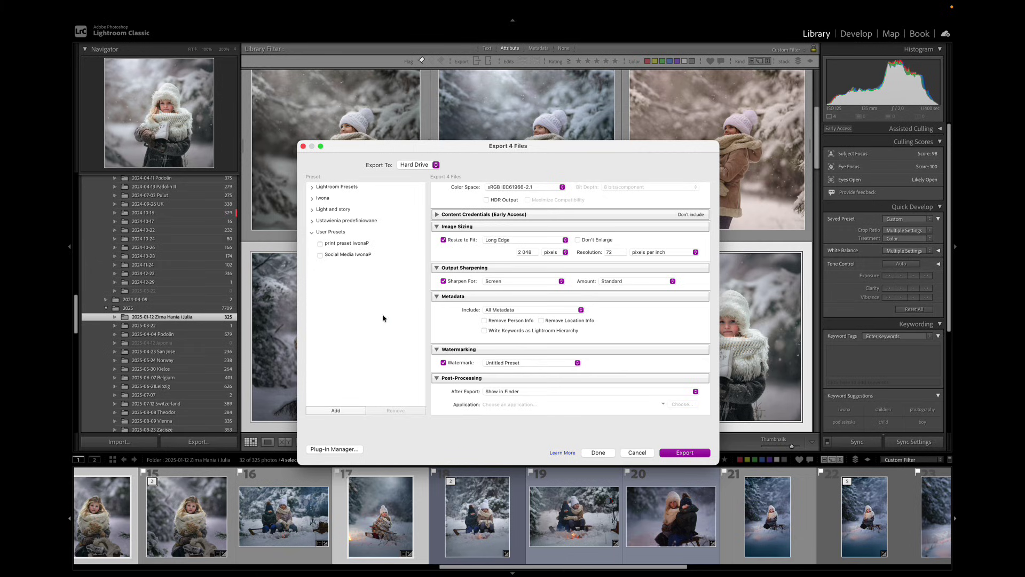
click(341, 411)
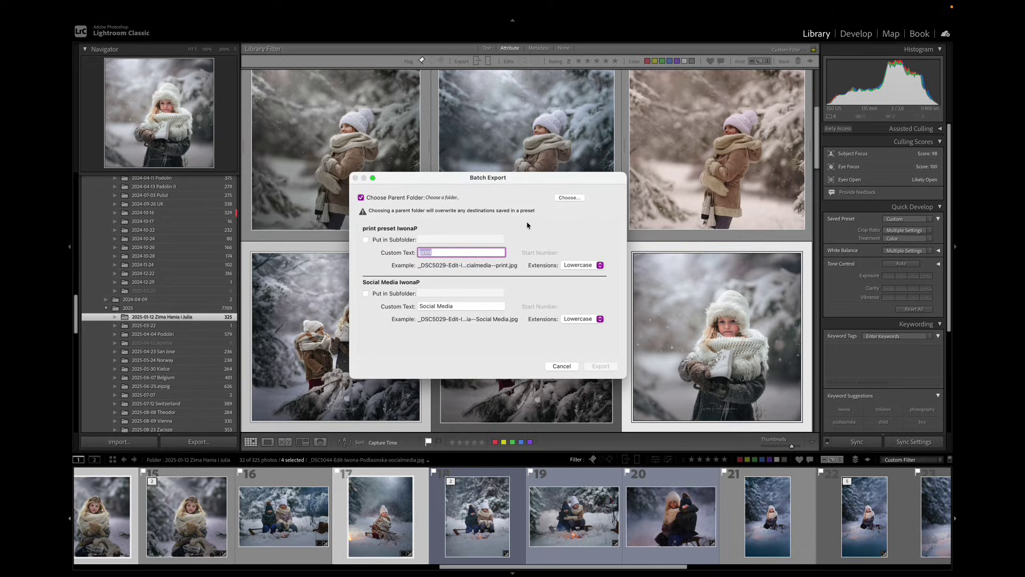
- Choose a parent folder inside wyeksportowane for both exports and put print exports in a subfolder
click(561, 365)
click(362, 198)
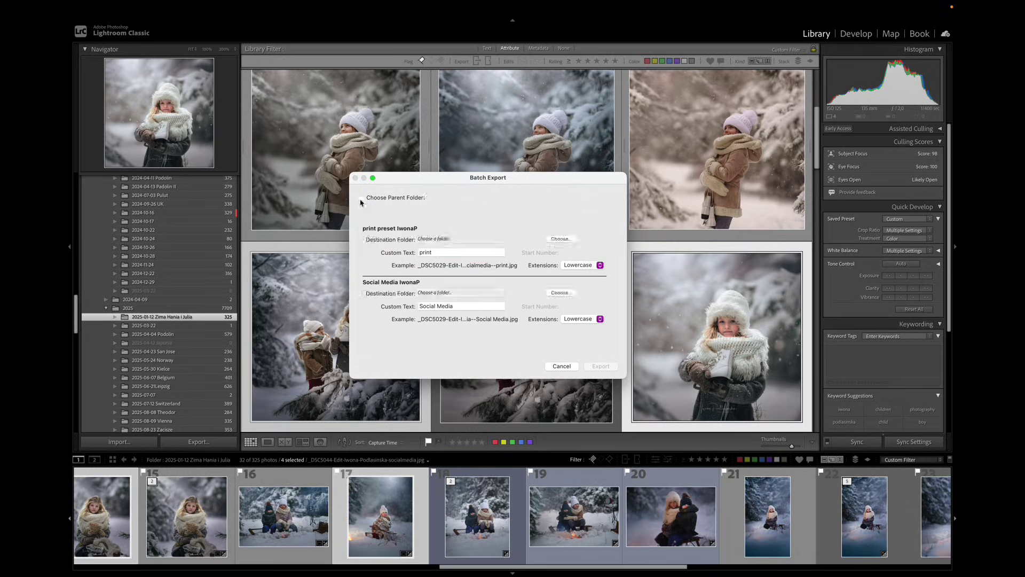
click(362, 198)
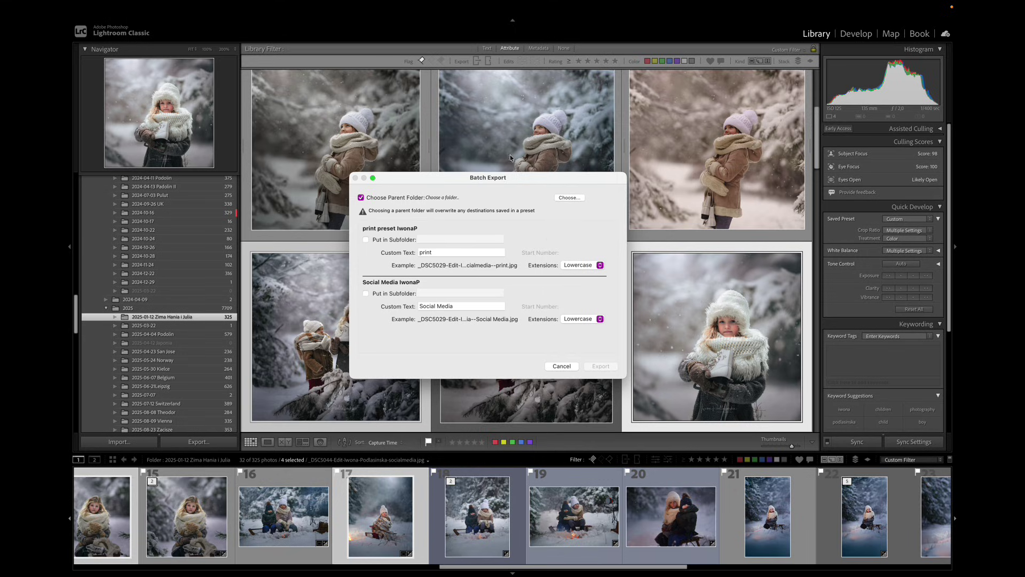
click(570, 197)
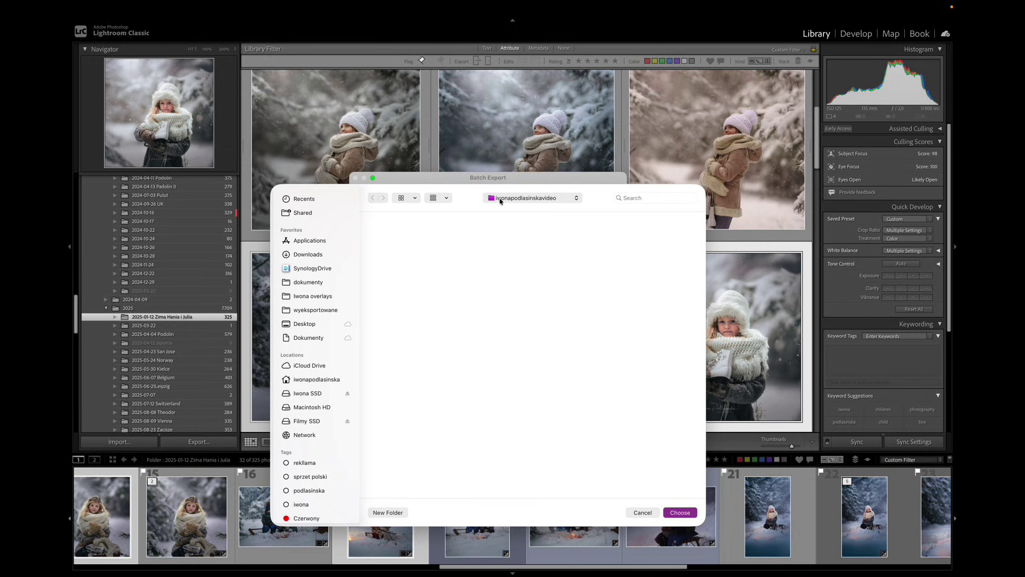
click(692, 512)
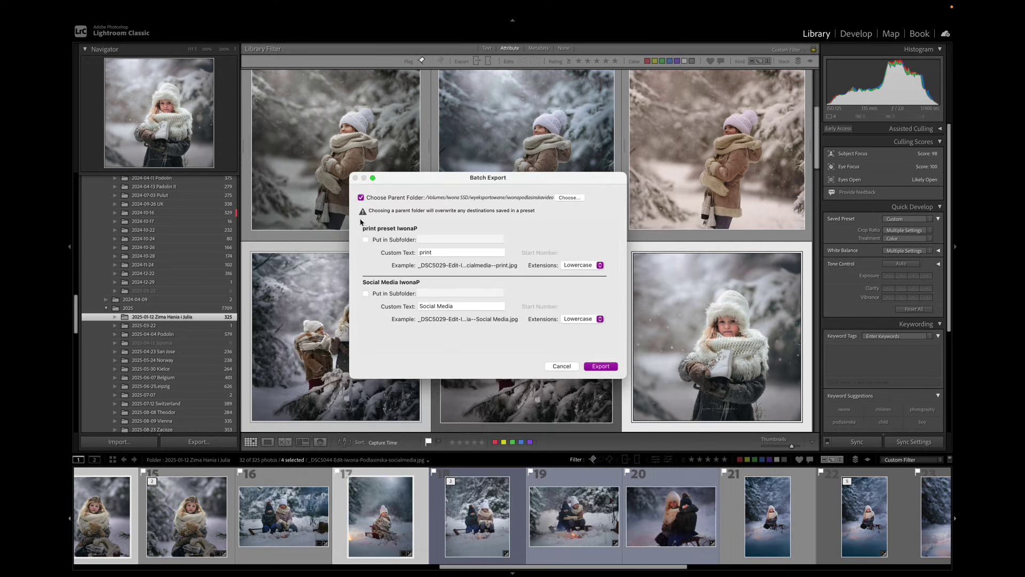
click(366, 239)
- Name the subfolders 'print' and 'Social Media' by copying each preset's custom text
click(367, 293)
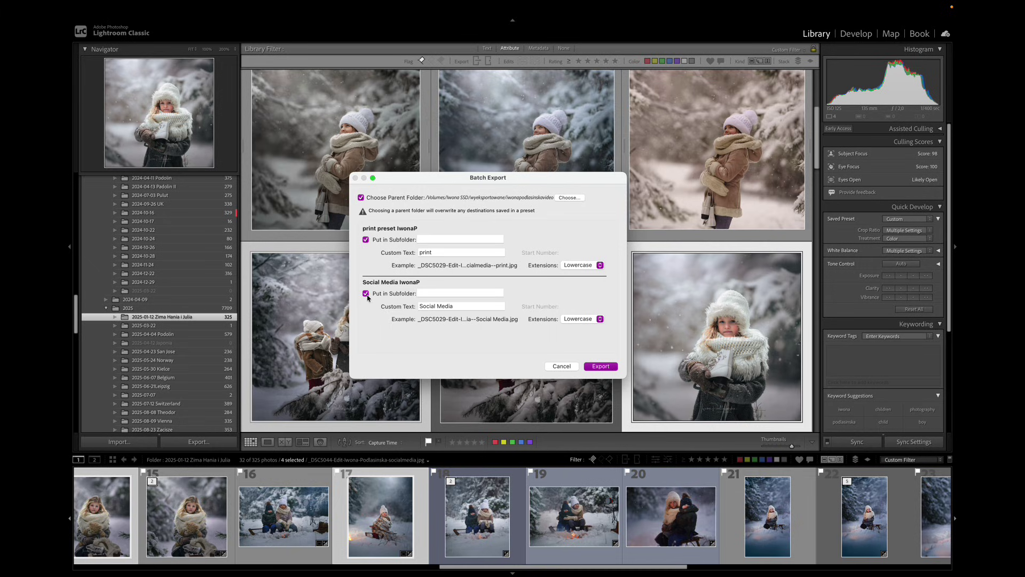
double_click(433, 253)
key(cmd+c)
click(429, 239)
key(cmd+v)
triple_click(428, 306)
key(cmd+c)
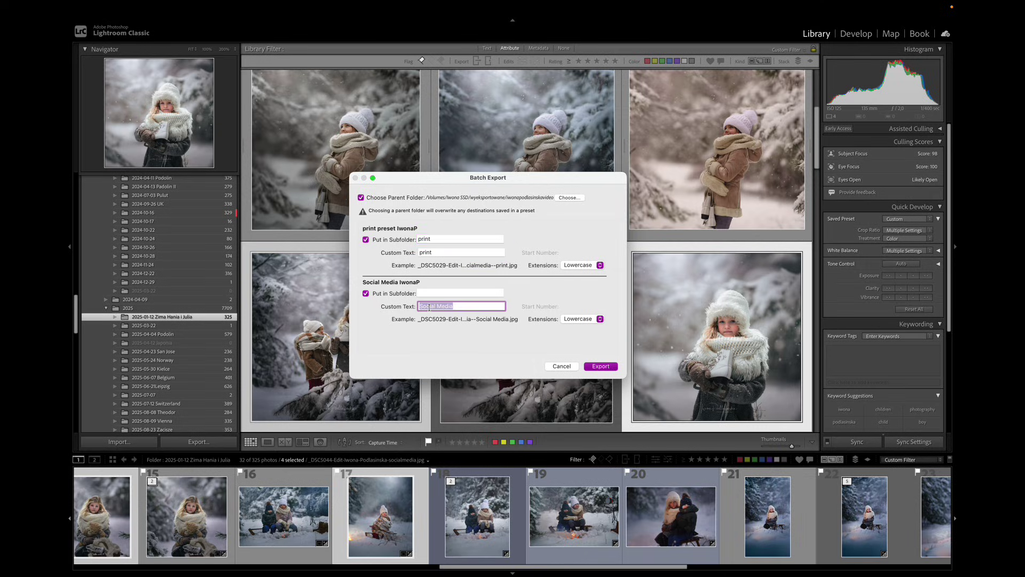
click(429, 293)
key(cmd+v)
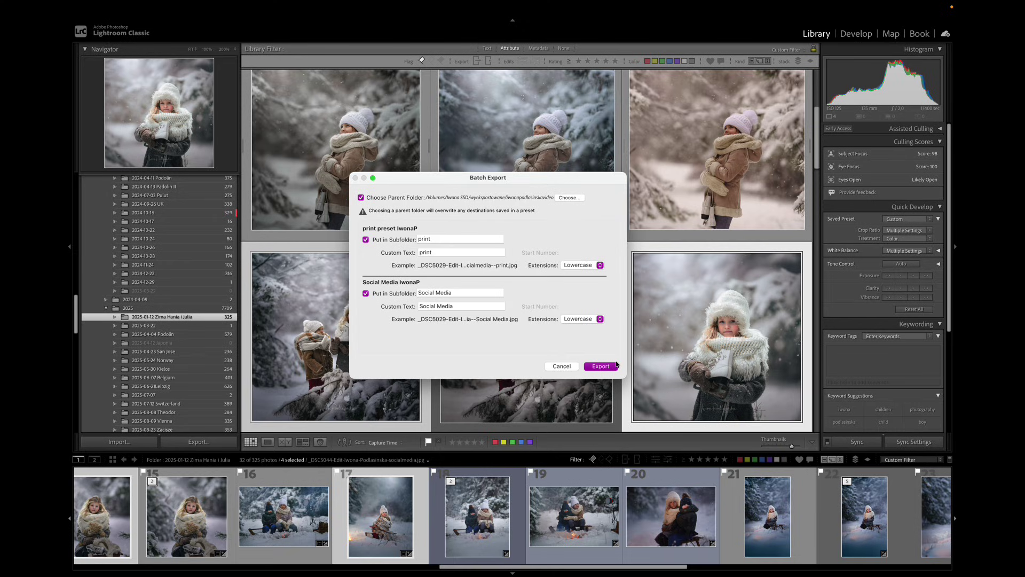
- Run the batch export and compare an exported print photo with its Social Media version
click(605, 367)
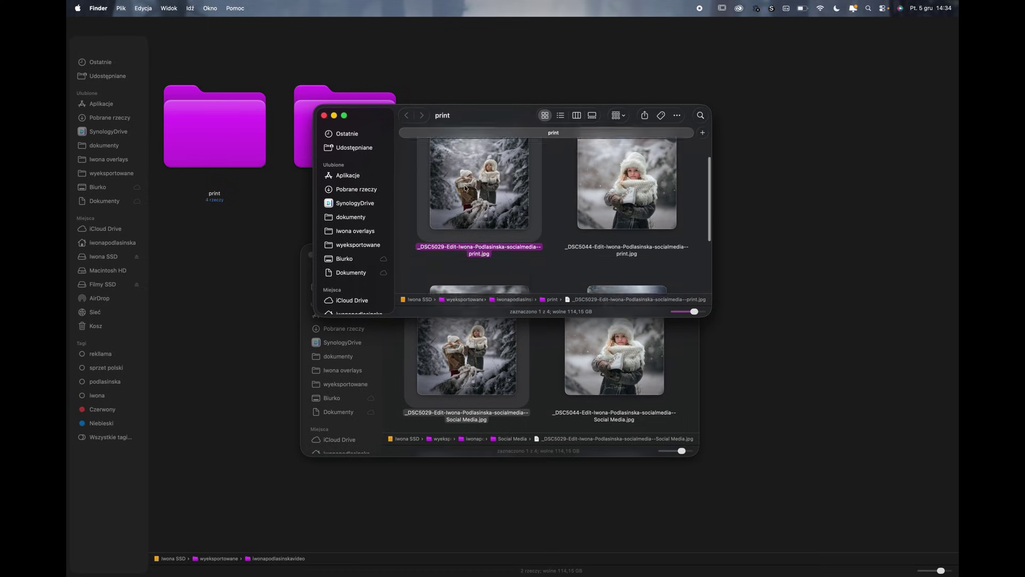
drag(474, 120, 627, 34)
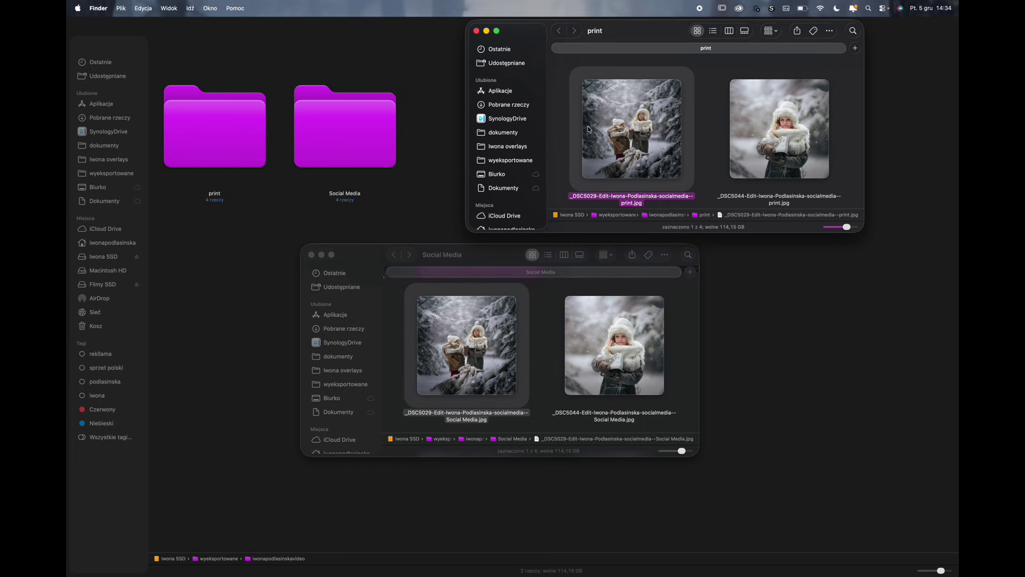
double_click(617, 141)
key(super+q)
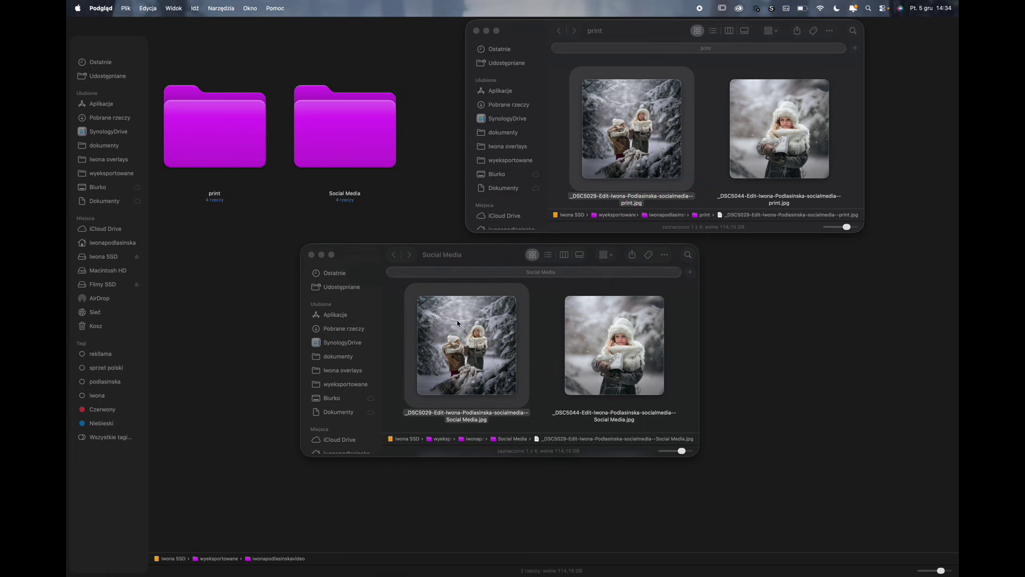
double_click(457, 322)
- Back in Lightroom Classic, select the next single photo in the filmstrip
mouse_move(458, 575)
click(496, 566)
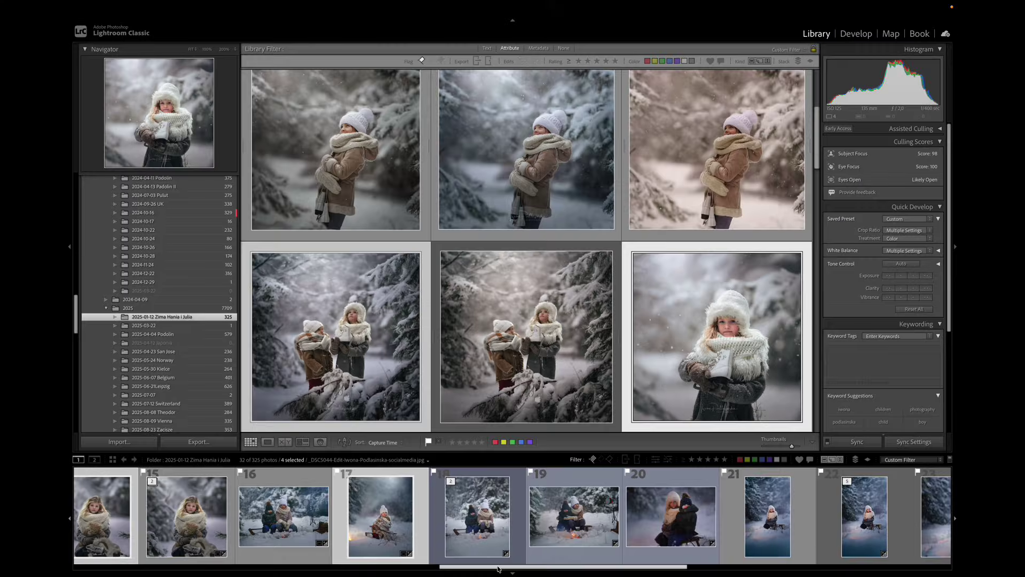
scroll(473, 523, left, 5)
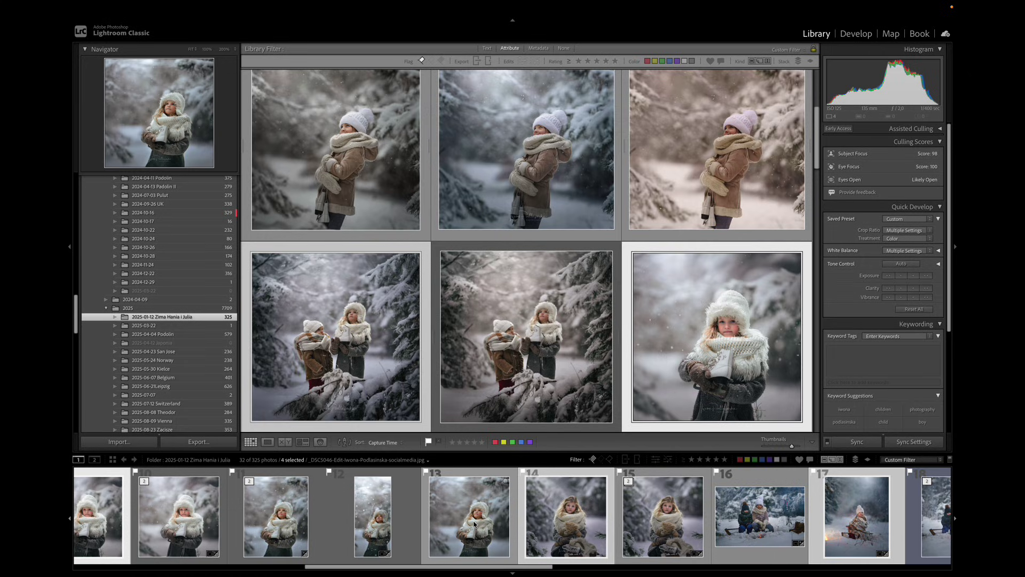
click(473, 523)
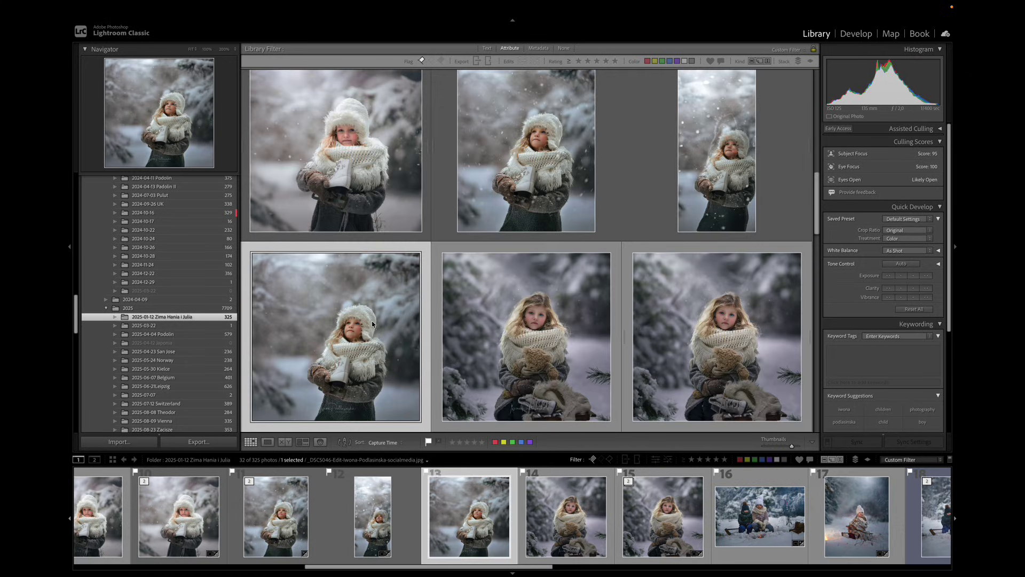
- Export the selected photo with the previous settings via File > Export with Previous
mouse_move(261, 3)
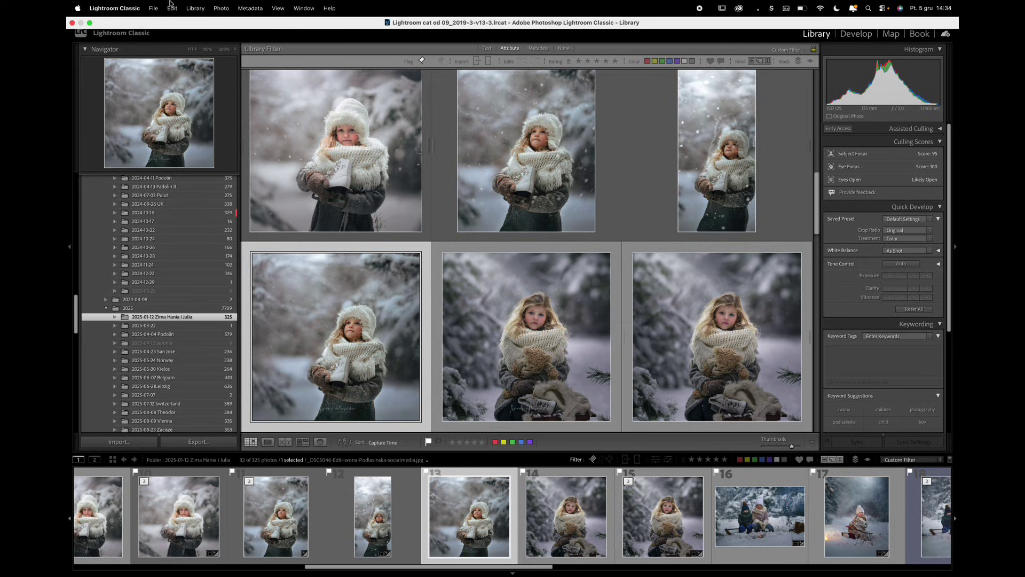
click(154, 8)
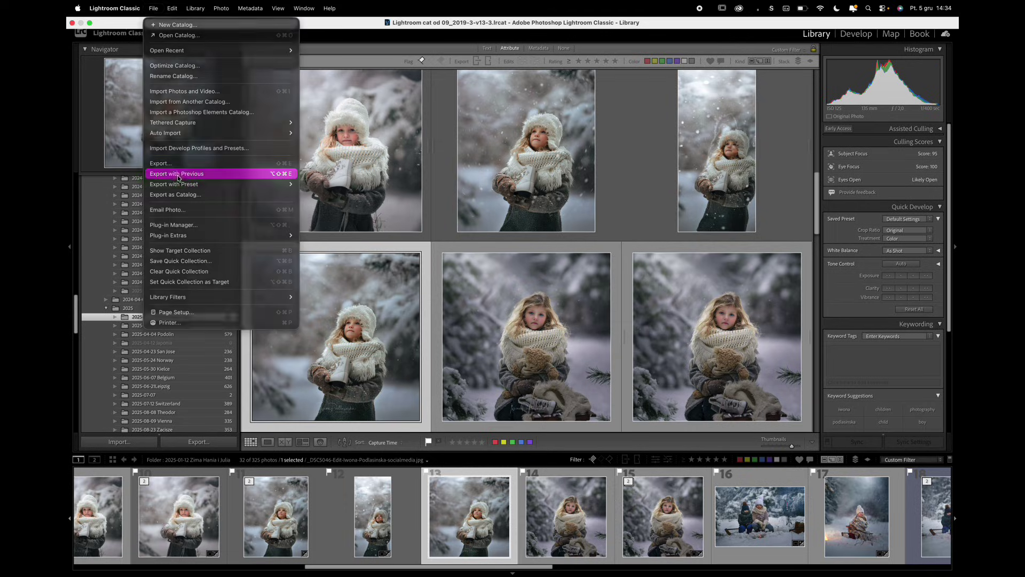
click(176, 174)
key(super+Tab)
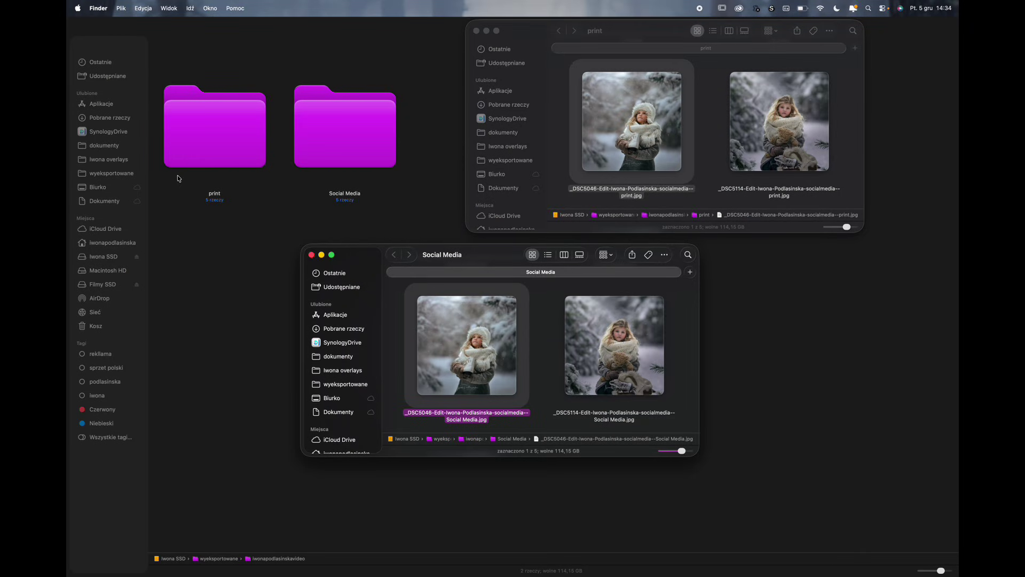